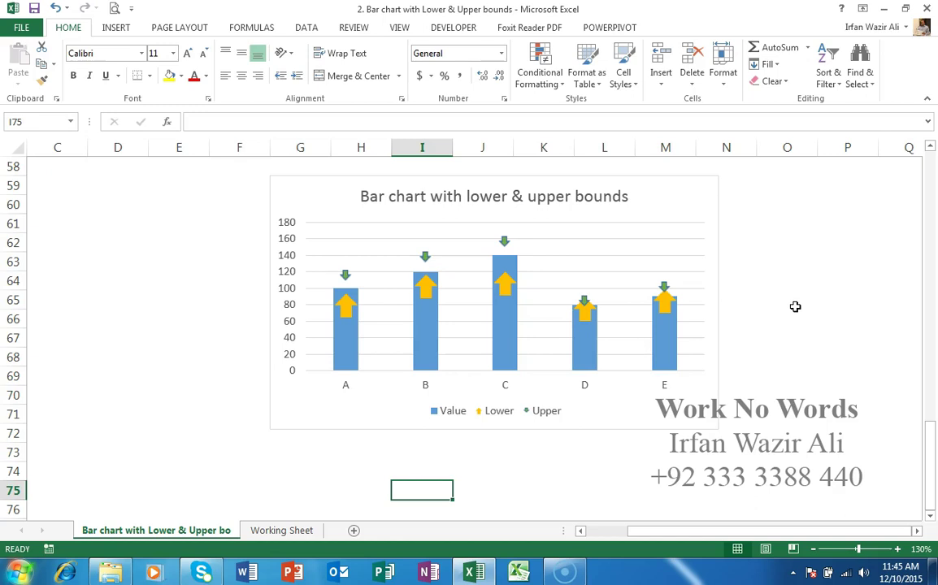
Create a clustered column chart from B3:E8 on the Working Sheet, and enlarge it beside the table, spanning about columns F to Q.
left_click(269, 530)
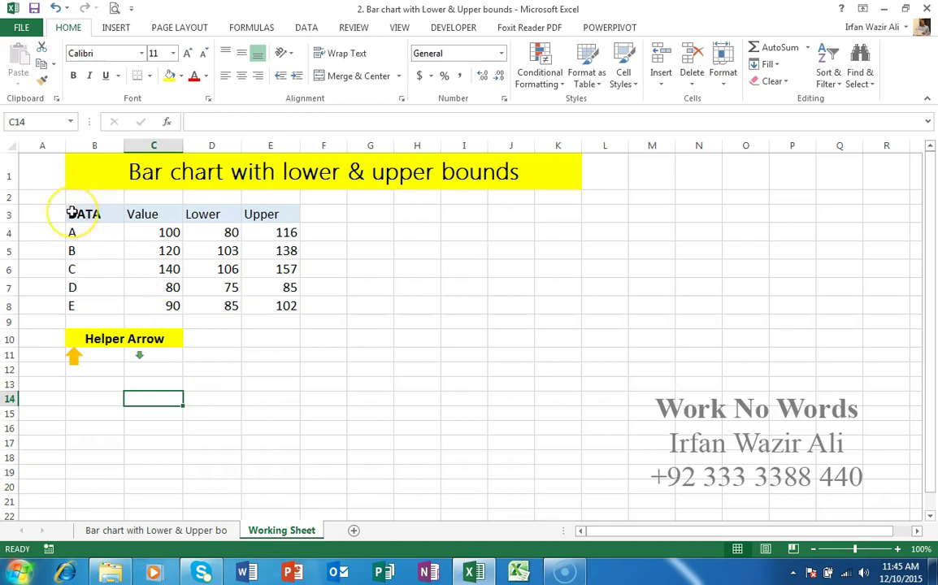
left_click_drag(72, 213, 269, 306)
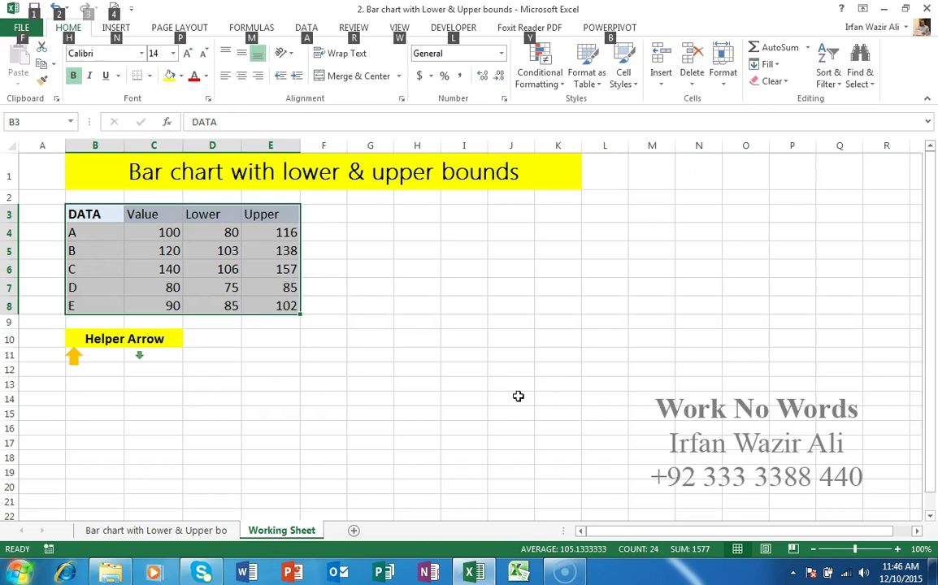
key("alt+F1")
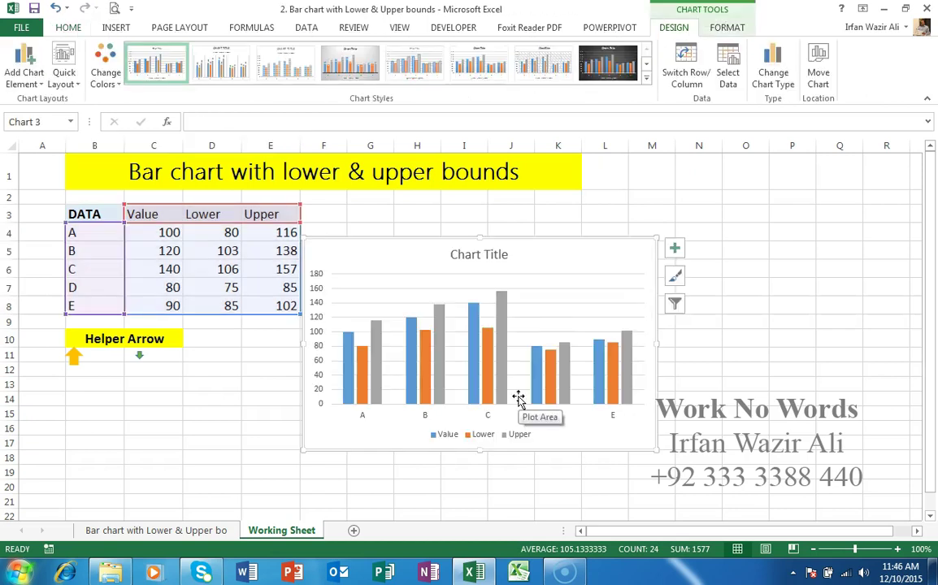
left_click_drag(546, 251, 550, 218)
left_click_drag(660, 418, 902, 507)
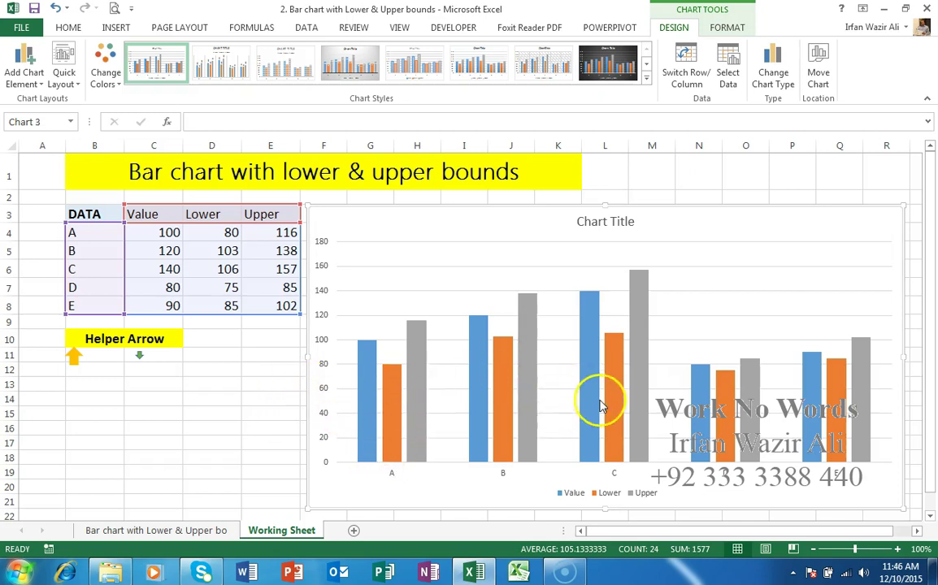
Change the chart to a custom combination with the Lower and Upper series as Line, keeping Value as Clustered Column.
mouse_move(601, 407)
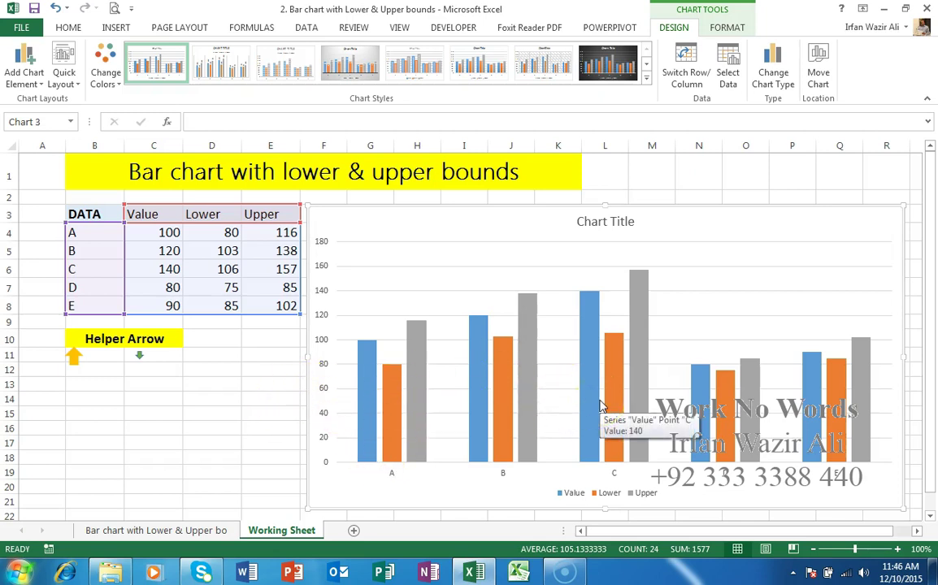
left_click(391, 412)
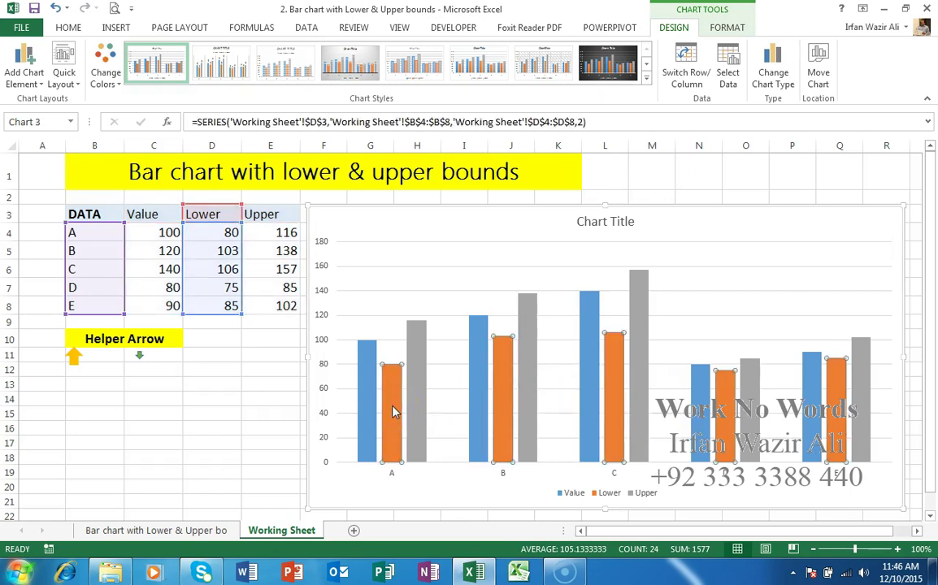
left_click(393, 392)
left_click(667, 30)
left_click(778, 76)
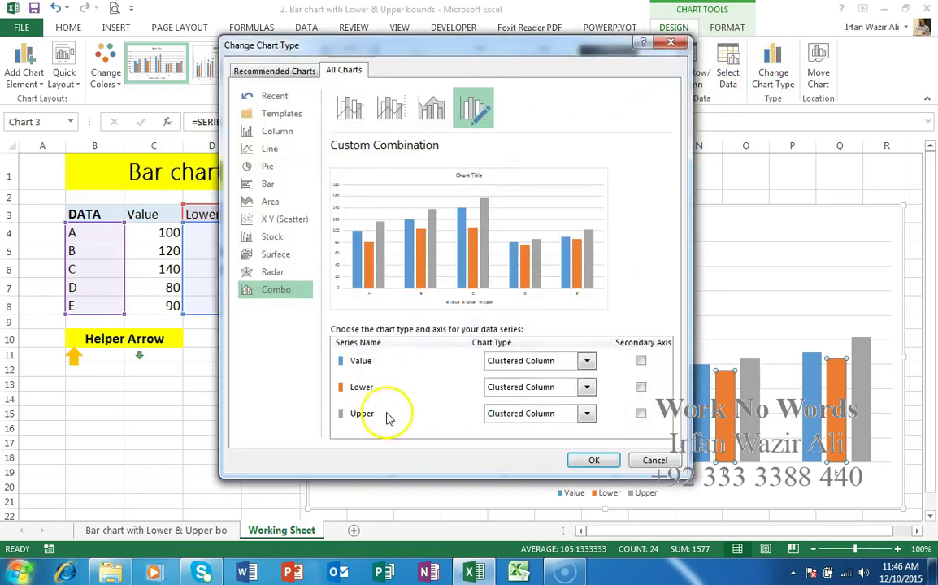
left_click(559, 392)
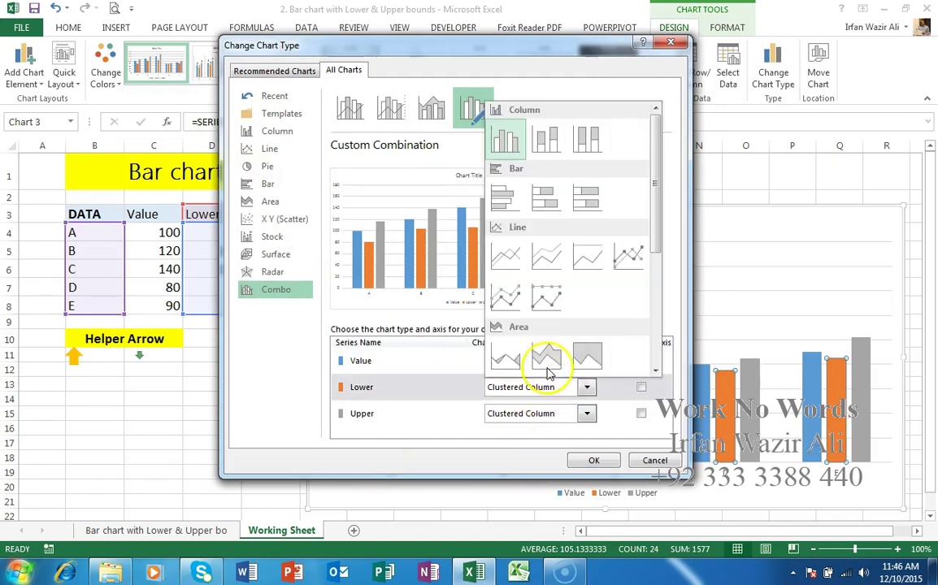
left_click(505, 257)
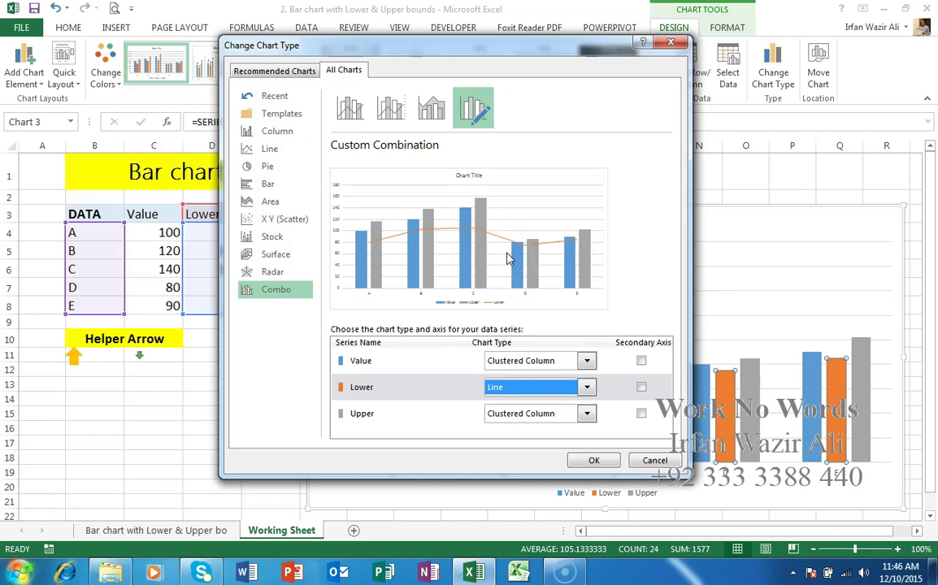
left_click(539, 418)
left_click(504, 286)
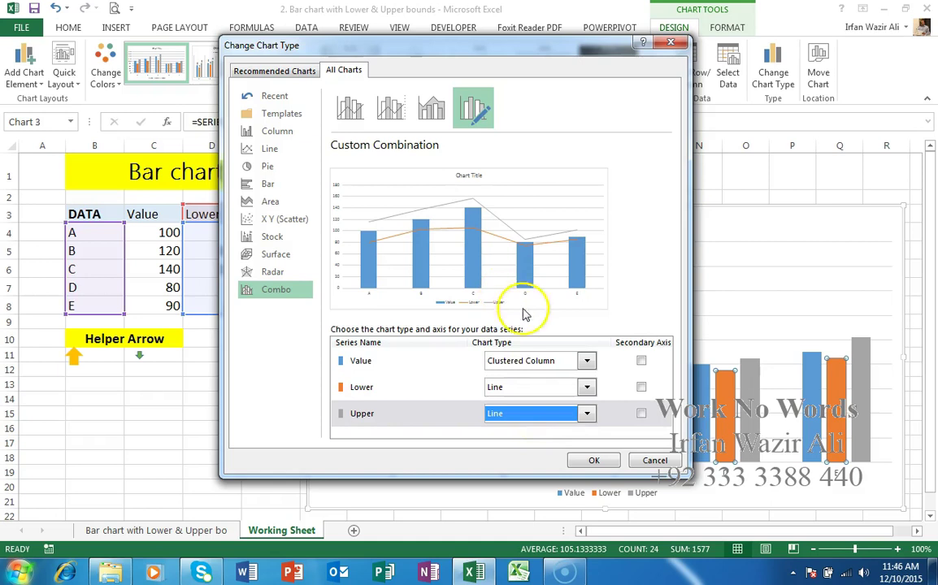
left_click(605, 462)
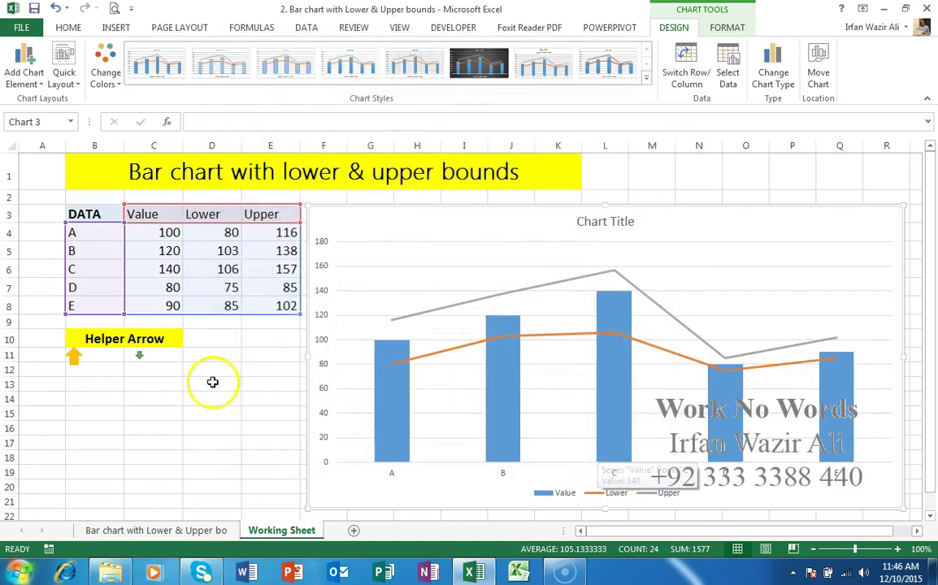
Copy the orange up arrow under Helper Arrow and paste it onto the Upper line as its data markers.
left_click(74, 358)
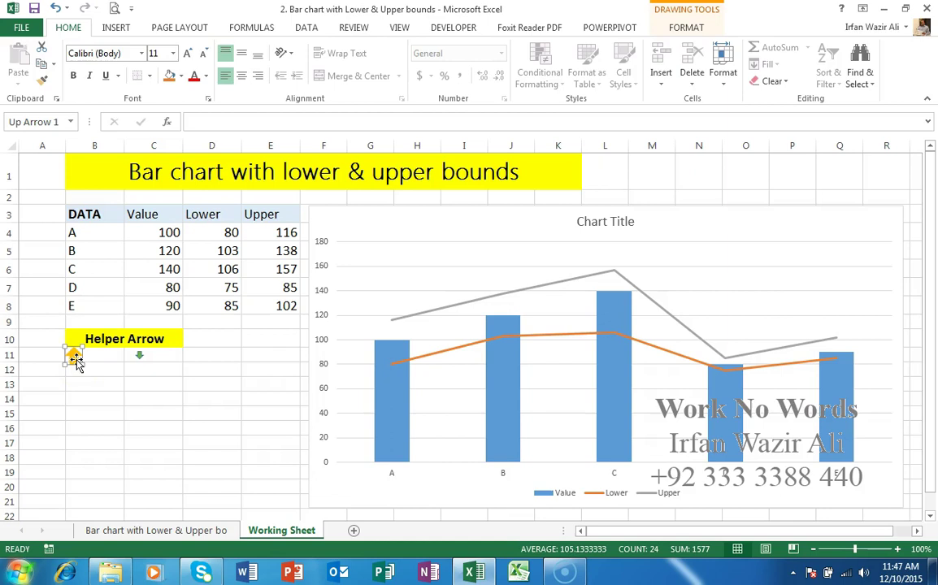
key("ctrl+c")
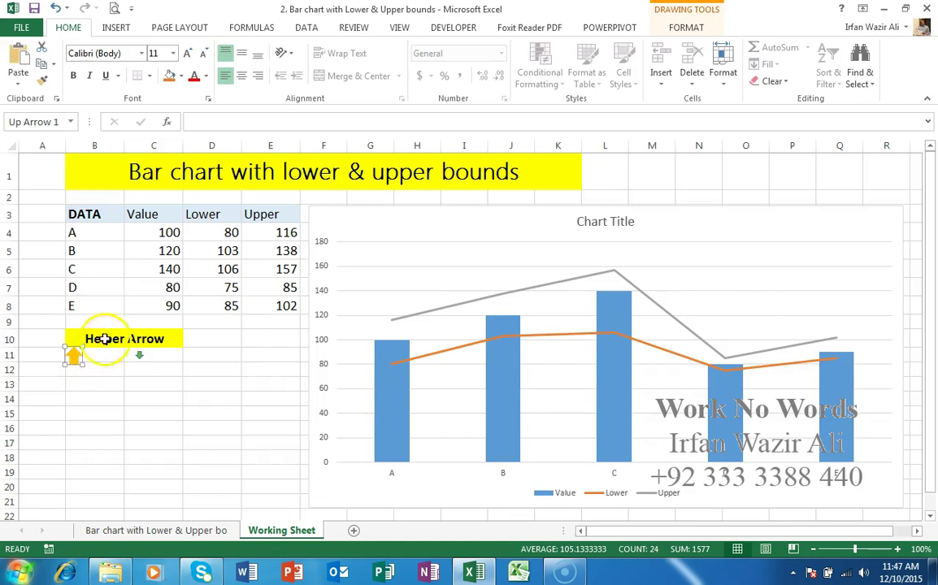
left_click(454, 355)
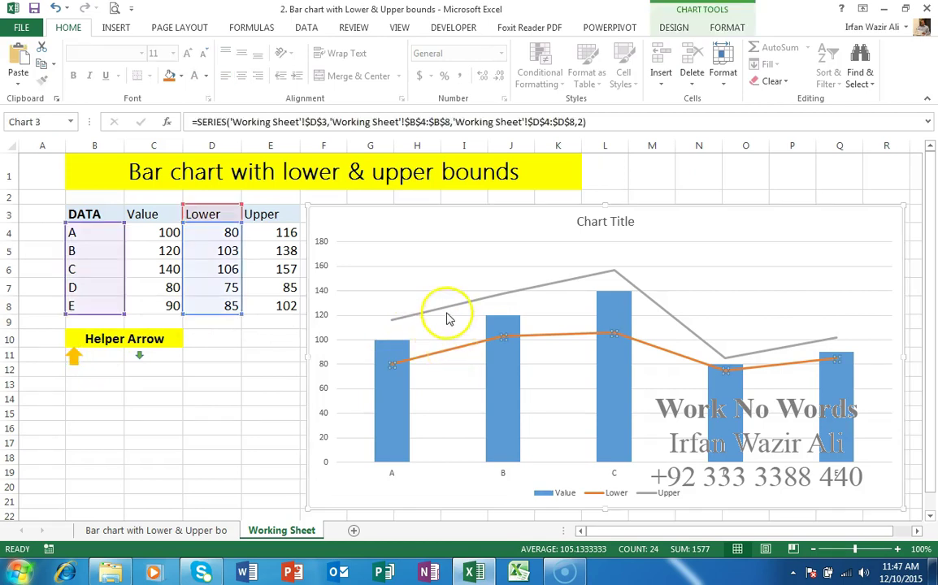
left_click(447, 316)
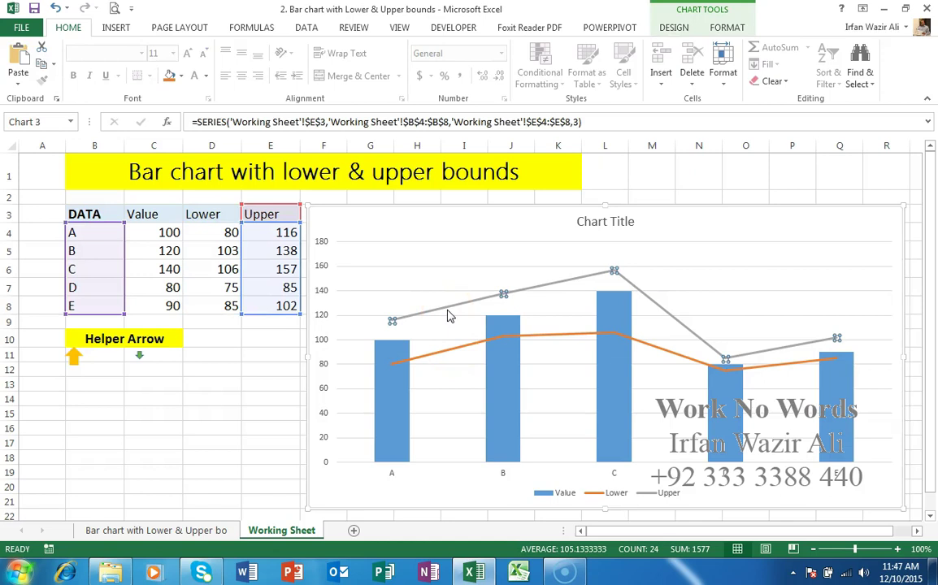
key("ctrl+v")
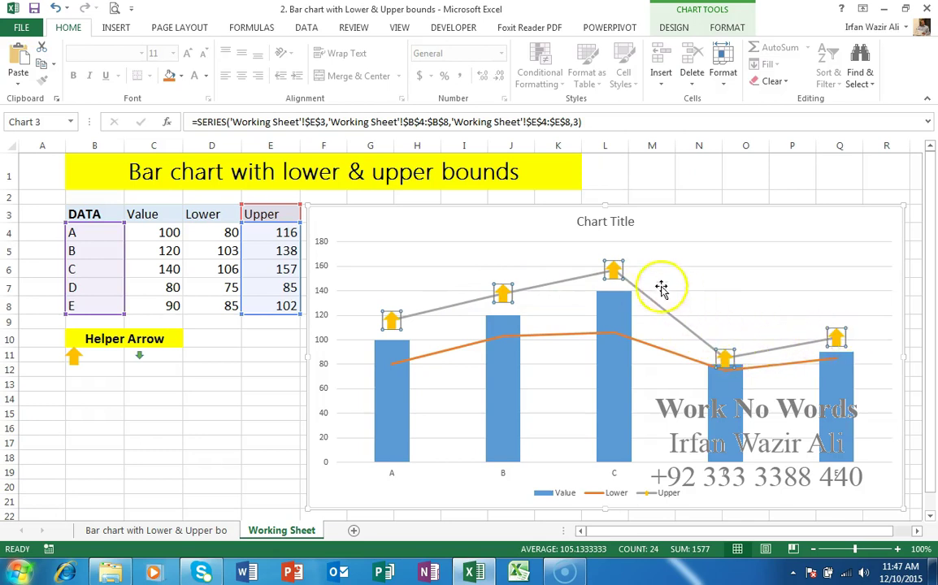
Copy the green down arrow under Helper Arrow and paste it onto the Lower line as its data markers.
left_click(138, 355)
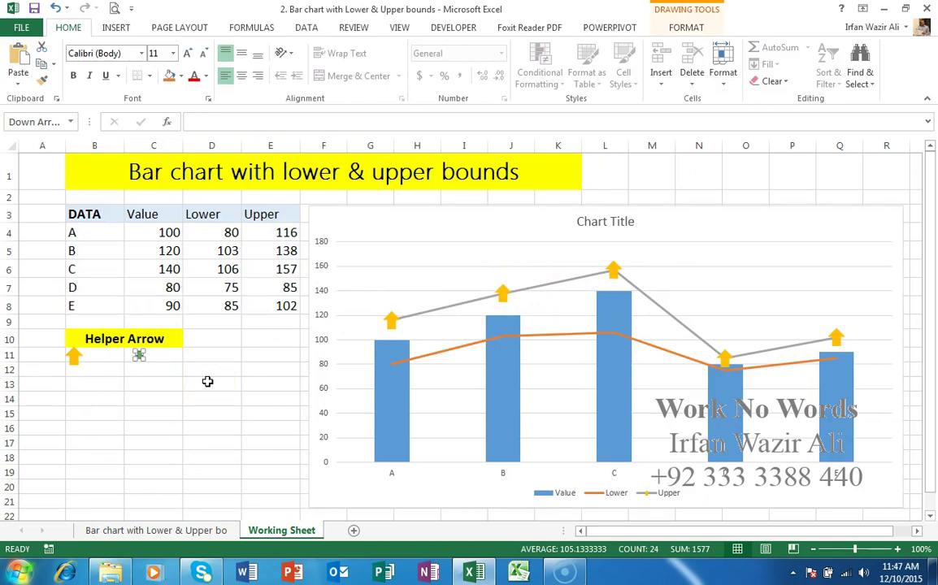
left_click(437, 355)
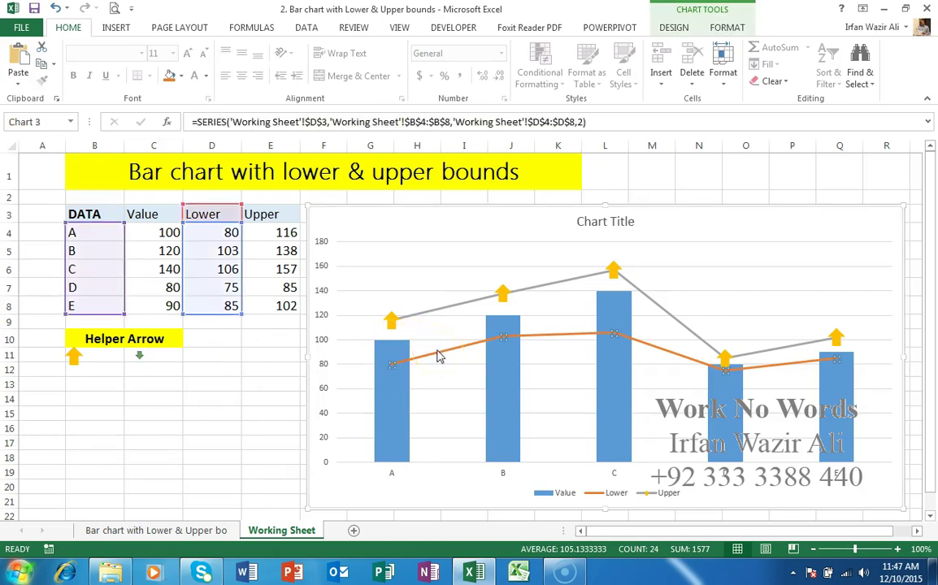
key("ctrl+v")
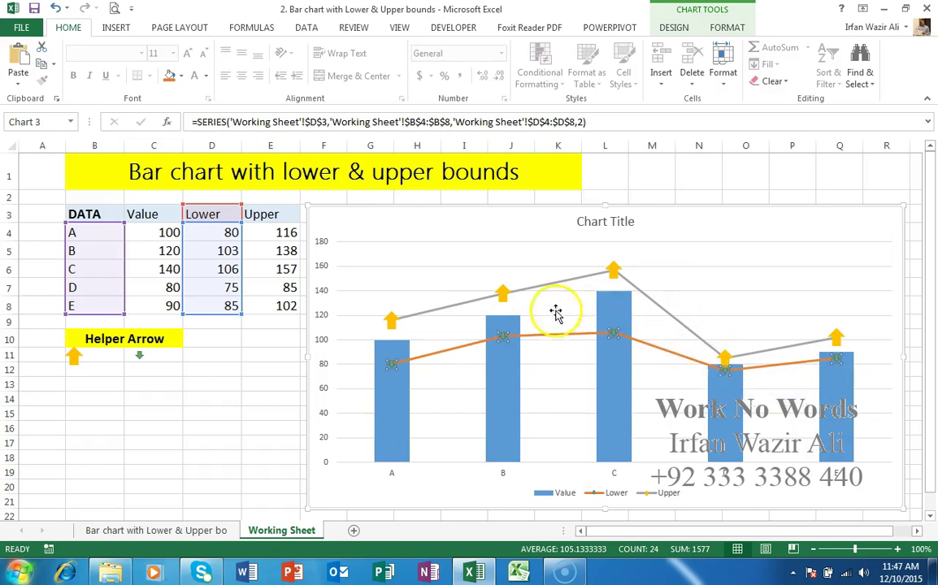
Remove the connecting line of the Upper series by setting its shape outline to No Outline.
left_click(454, 353)
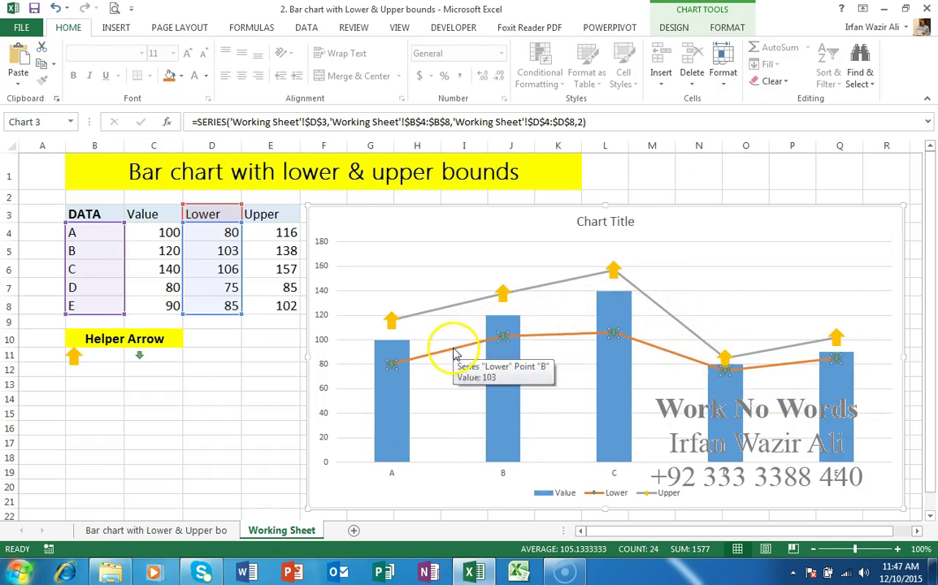
left_click(466, 304)
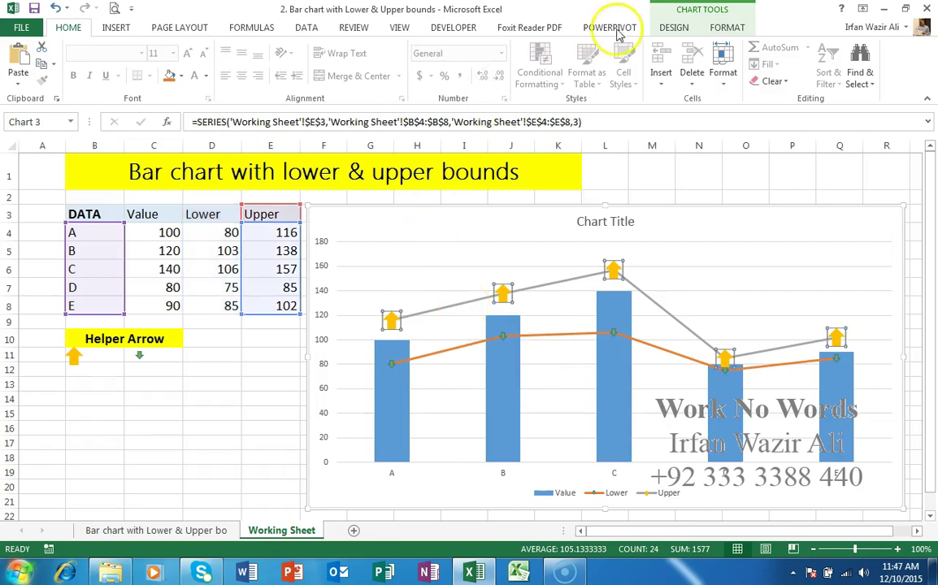
left_click(716, 30)
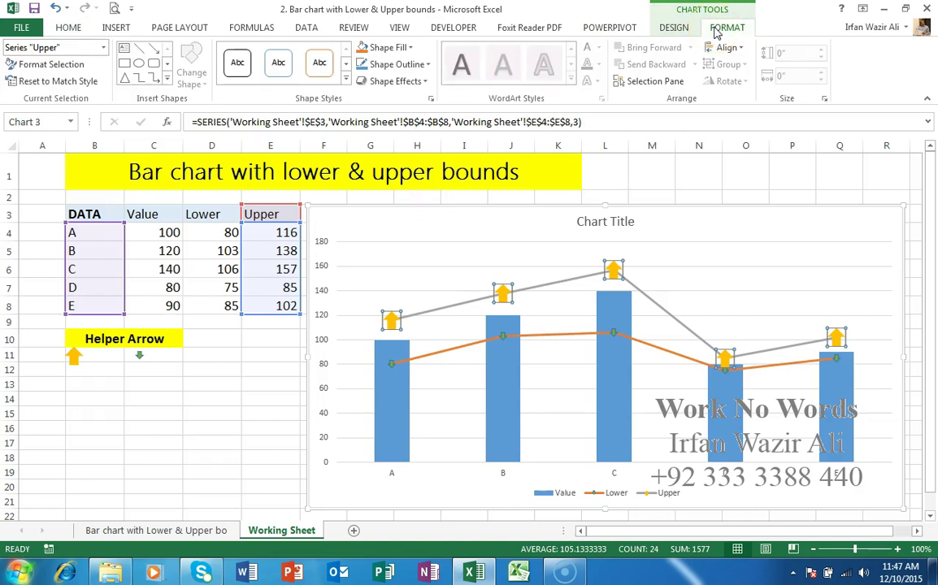
left_click(427, 64)
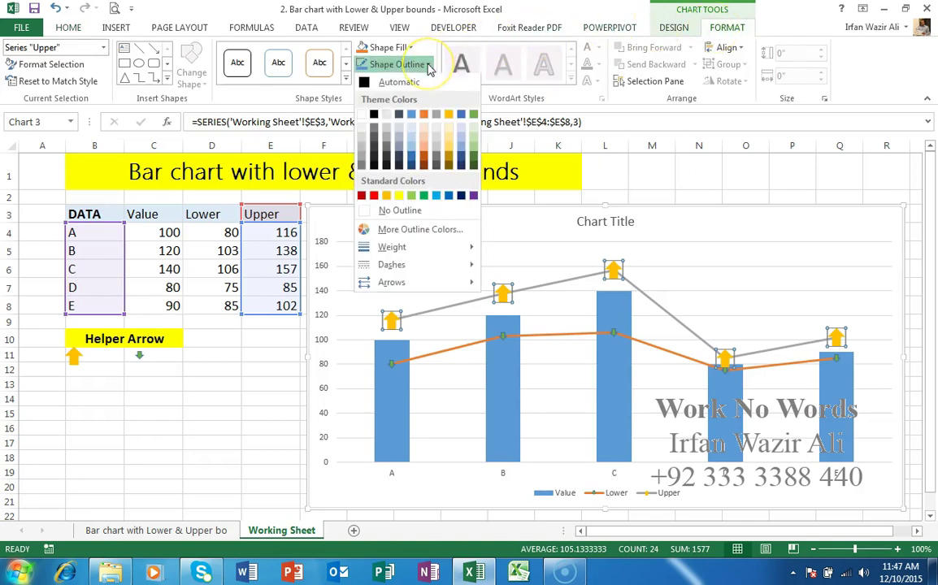
left_click(402, 210)
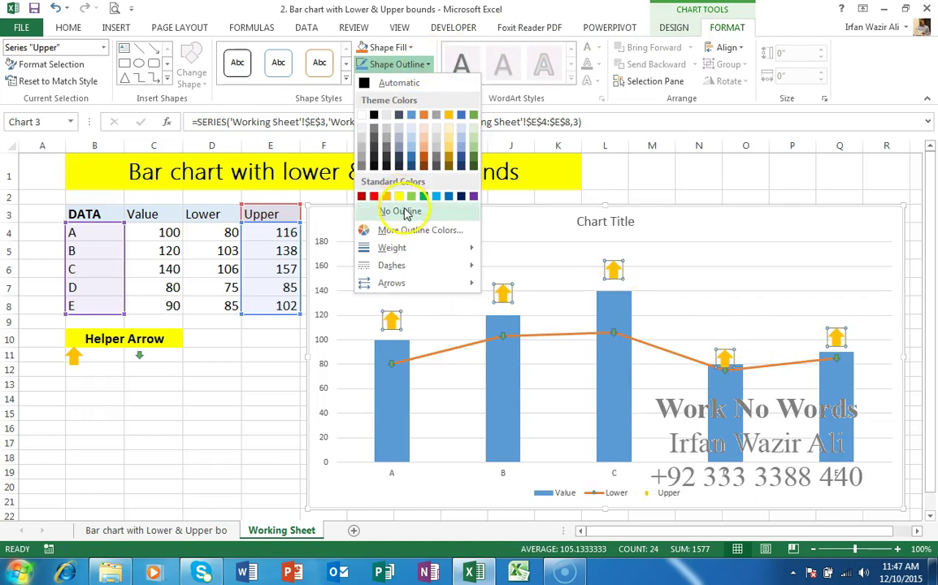
Hide the Lower series' connecting line with no outline, leaving only its green arrow markers.
left_click(464, 354)
left_click(464, 354)
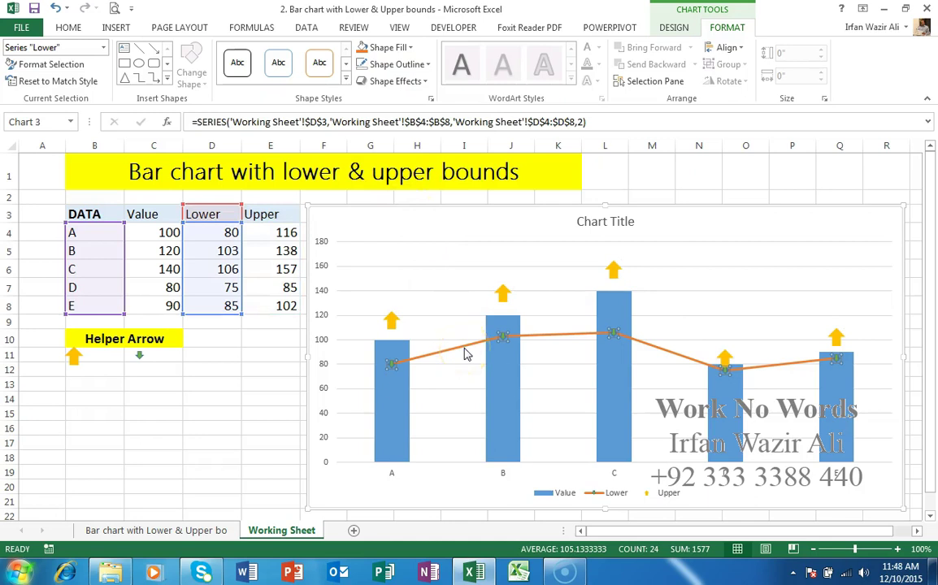
left_click(398, 65)
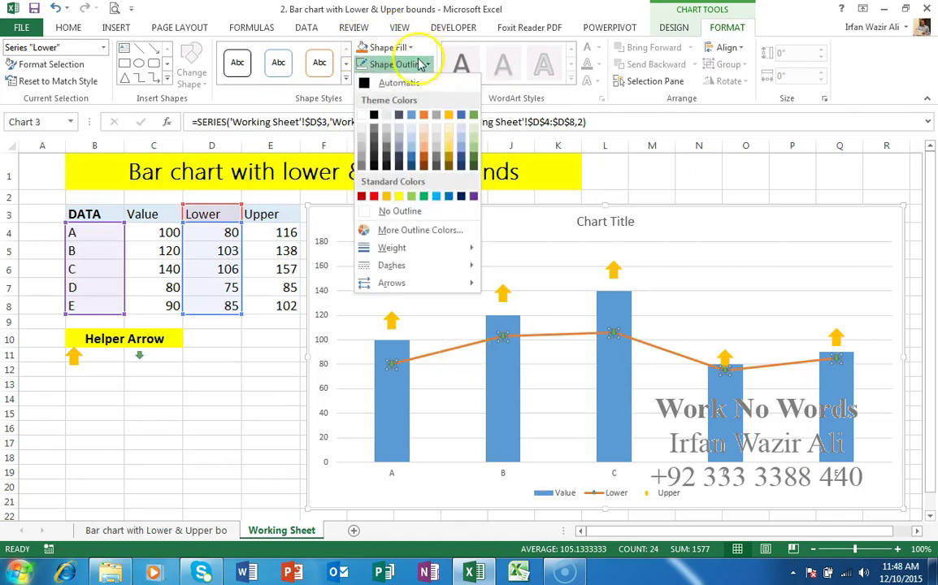
left_click(365, 65)
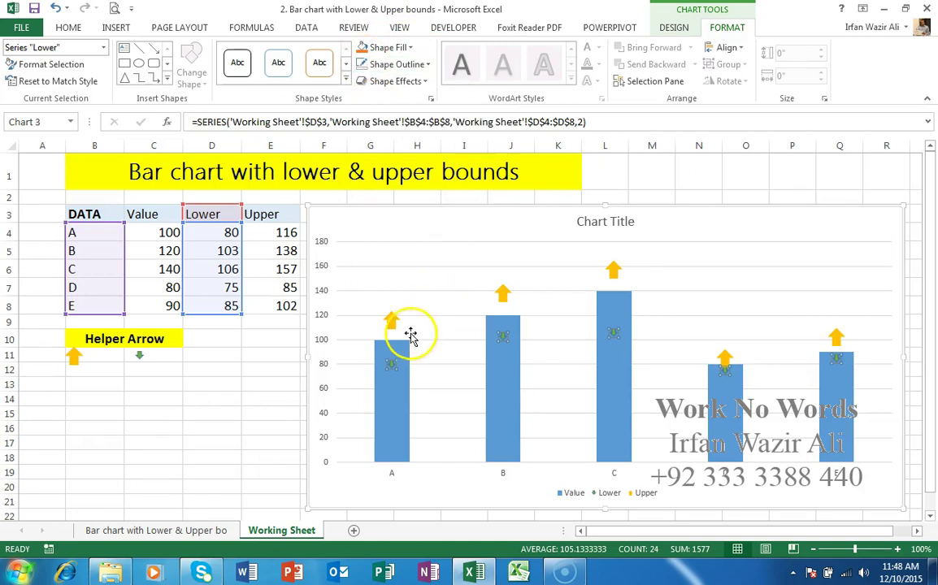
Add data labels to the Upper series' orange arrow markers.
right_click(391, 321)
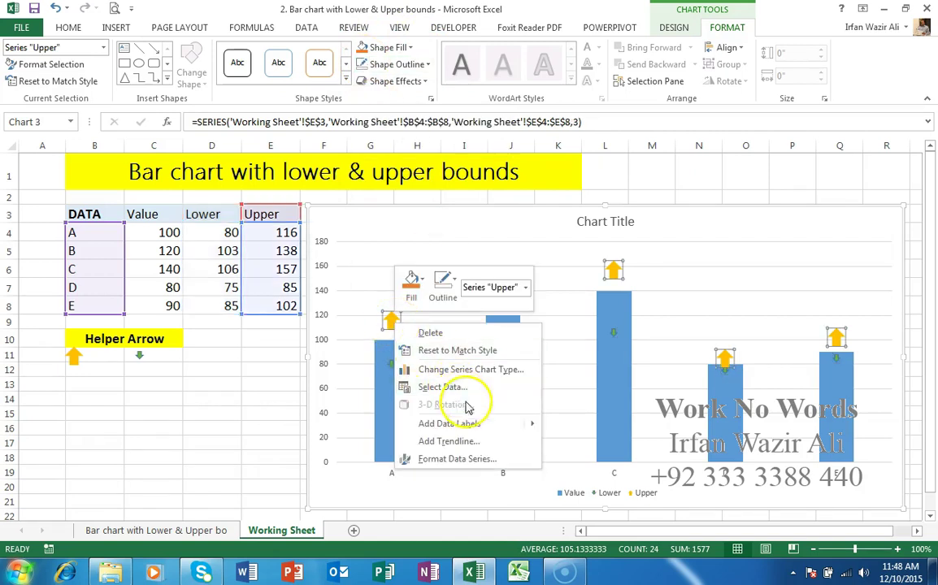
mouse_move(478, 427)
left_click(589, 425)
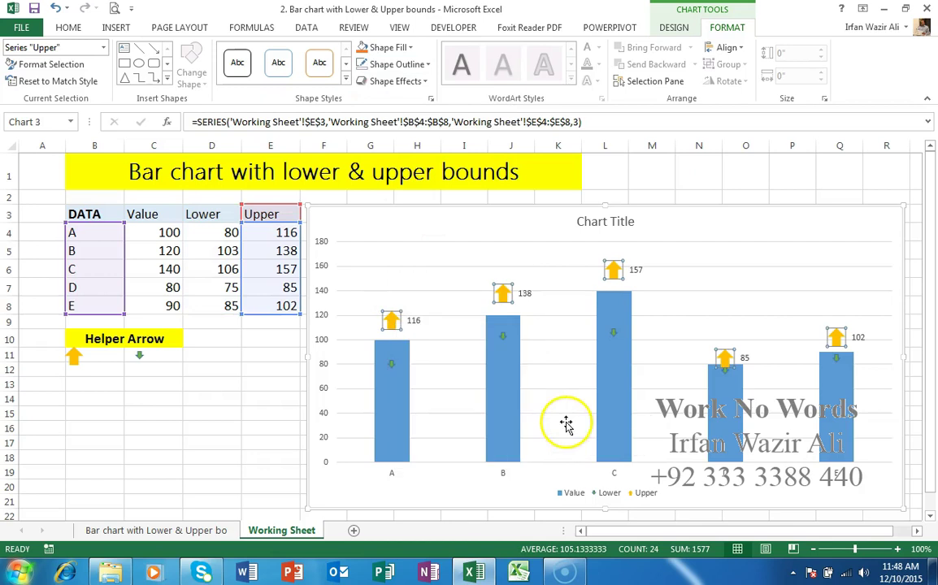
Add data labels to the Lower series' green arrow markers and deselect the chart.
left_click(390, 364)
right_click(390, 365)
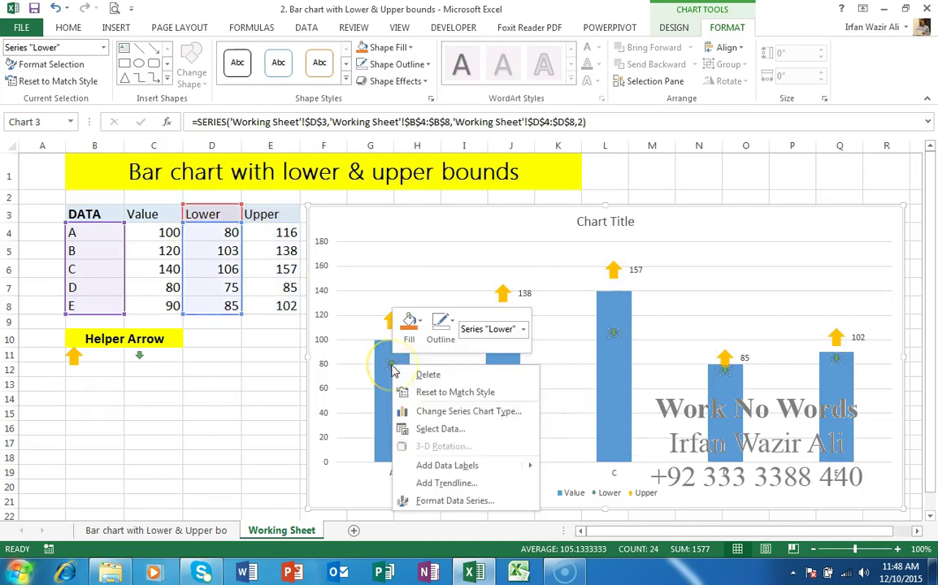
mouse_move(506, 468)
left_click(569, 468)
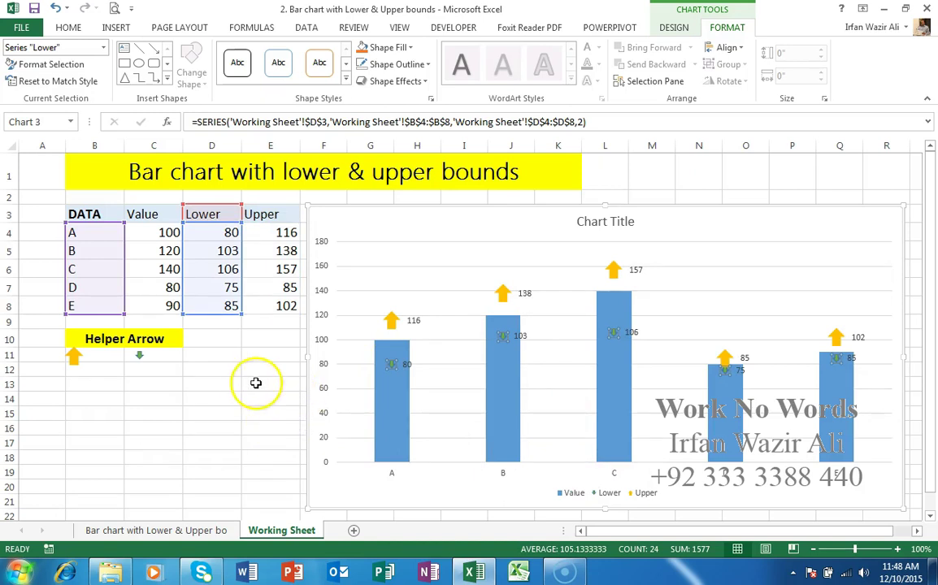
left_click(286, 386)
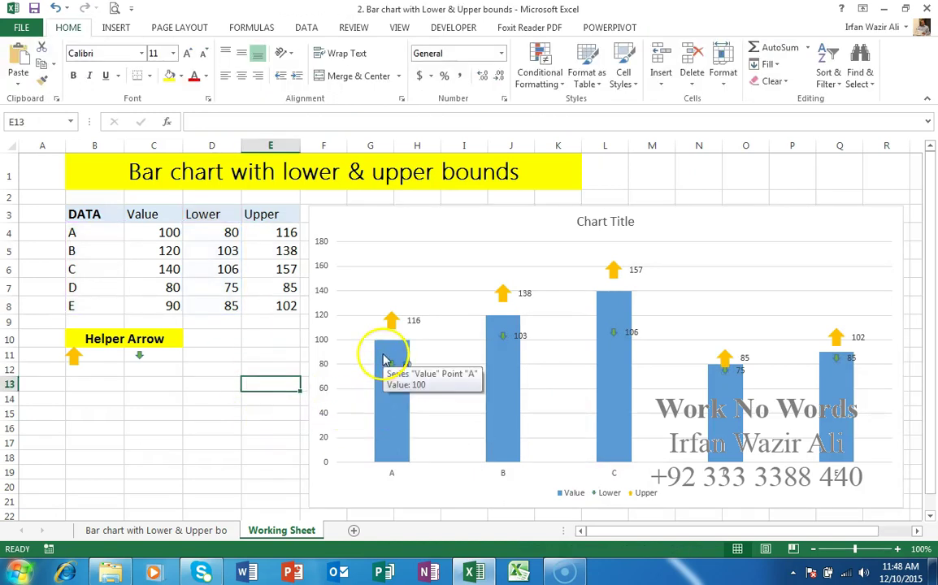